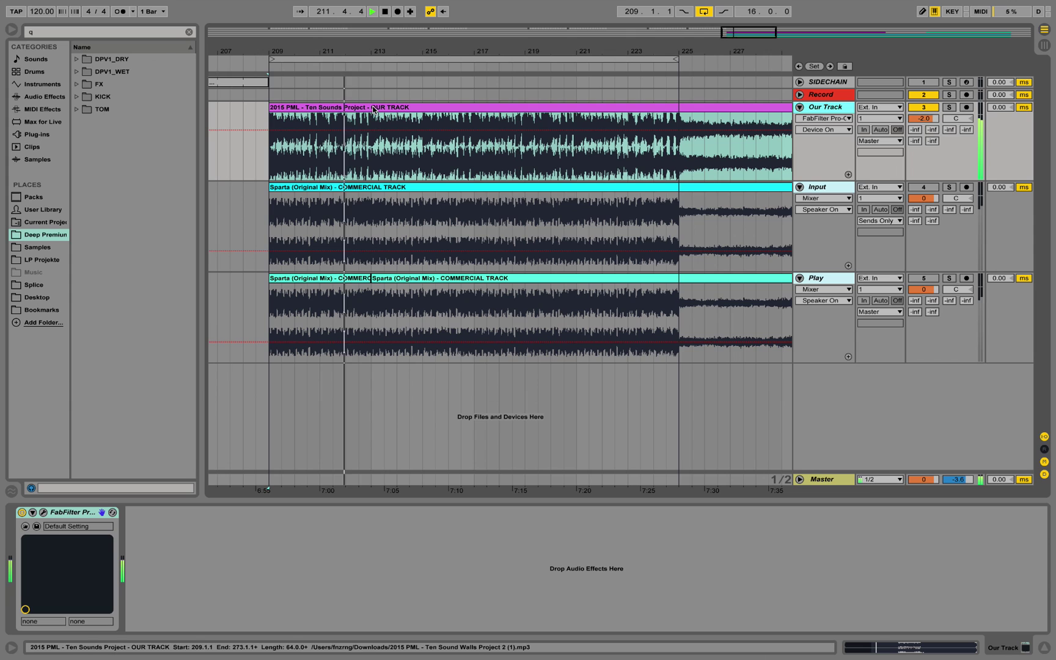
Stop playback of the arrangement with Our Track and the two reference tracks.
left_click(469, 108)
key("space")
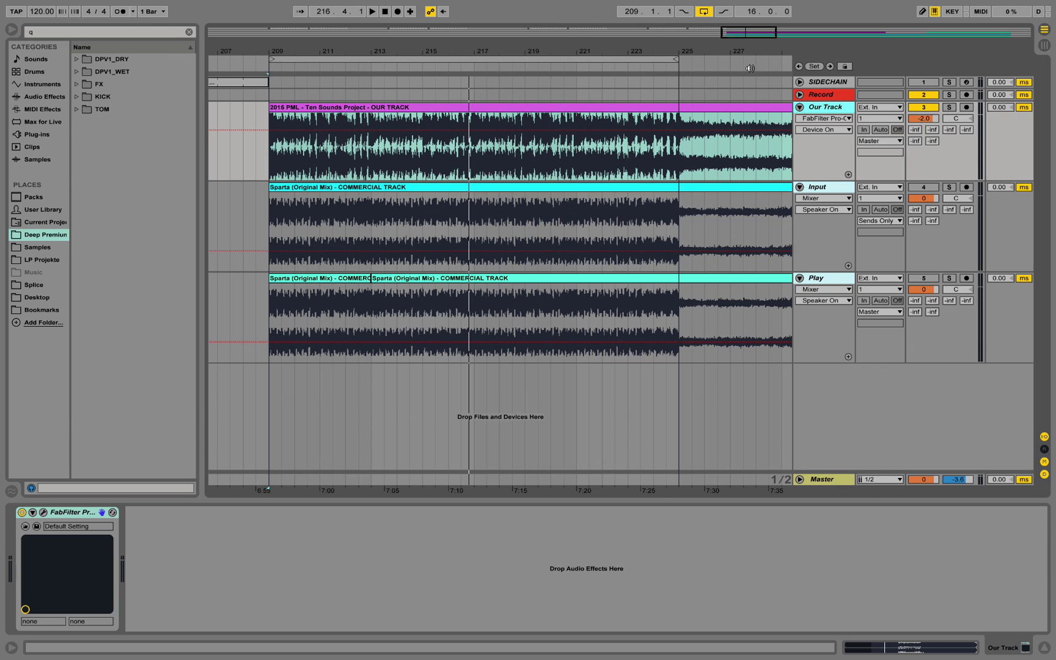
left_click(43, 513)
left_click_drag(396, 210, 434, 173)
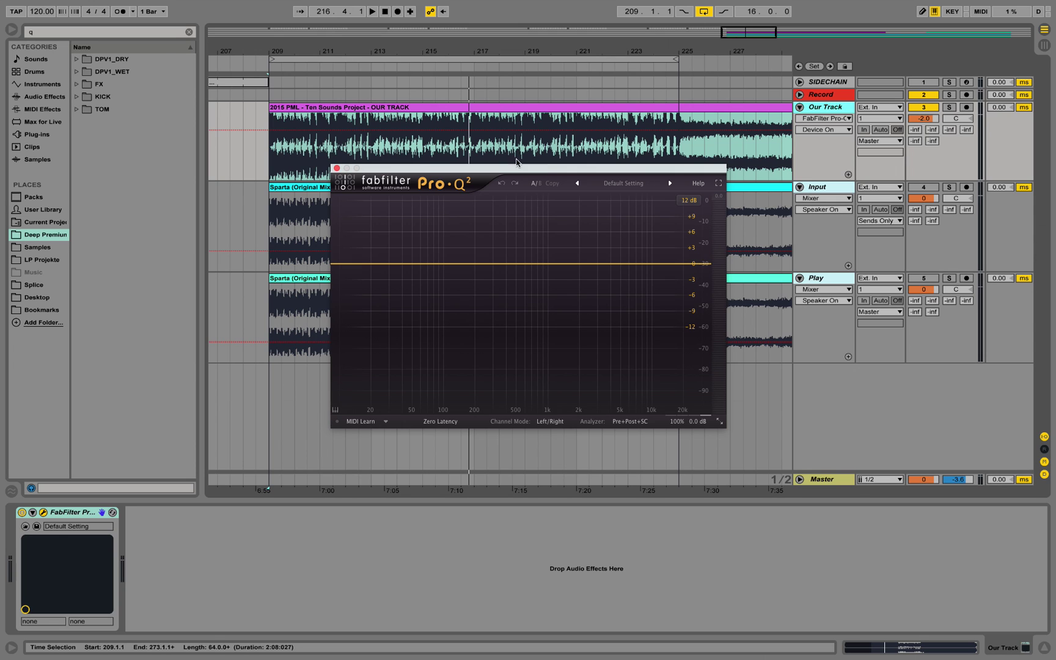
left_click(337, 169)
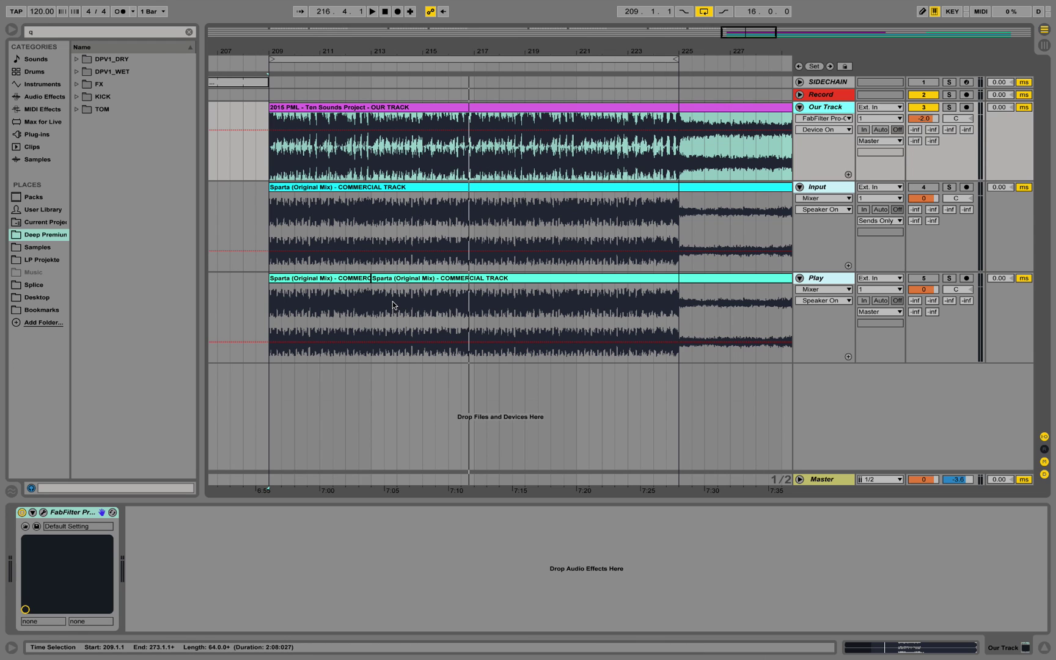
Solo the Play reference and audition it briefly from bar 213.
left_click(949, 279)
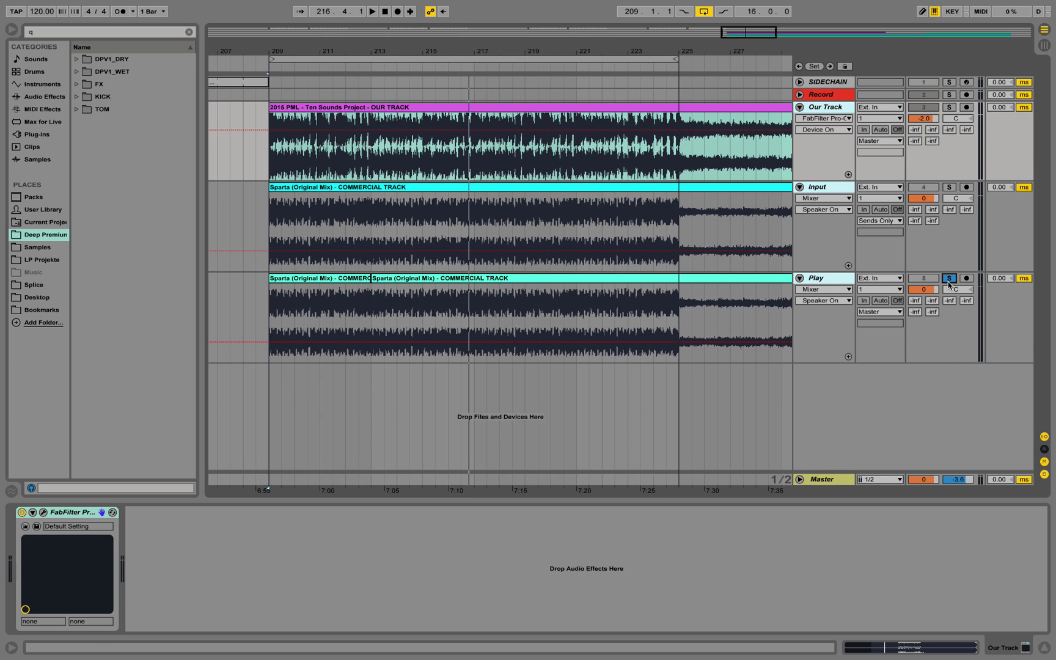
left_click(371, 304)
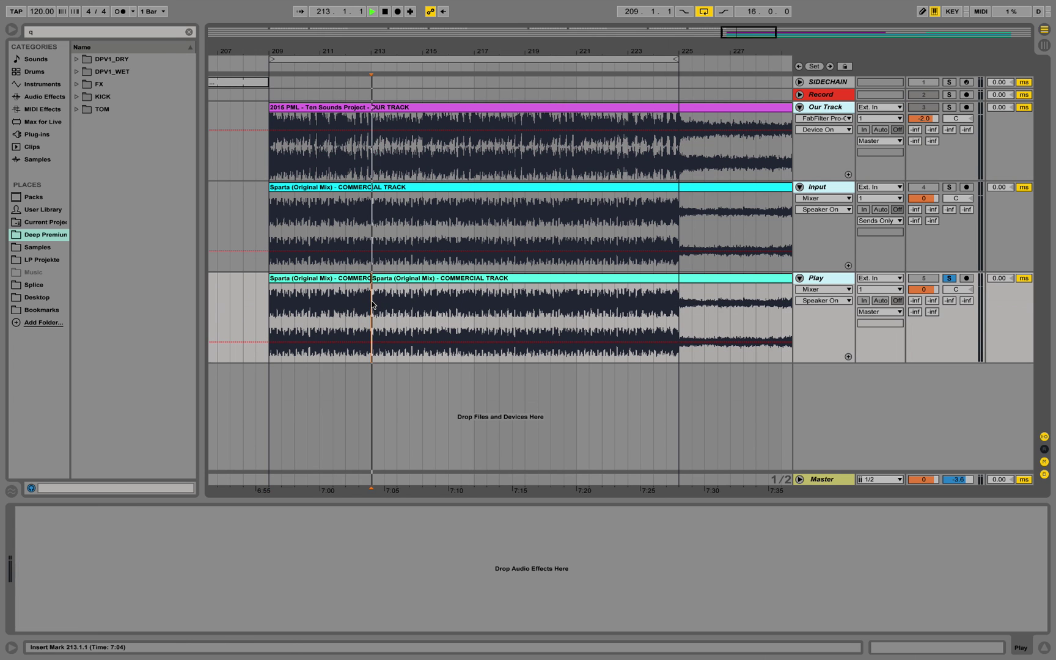
key("space")
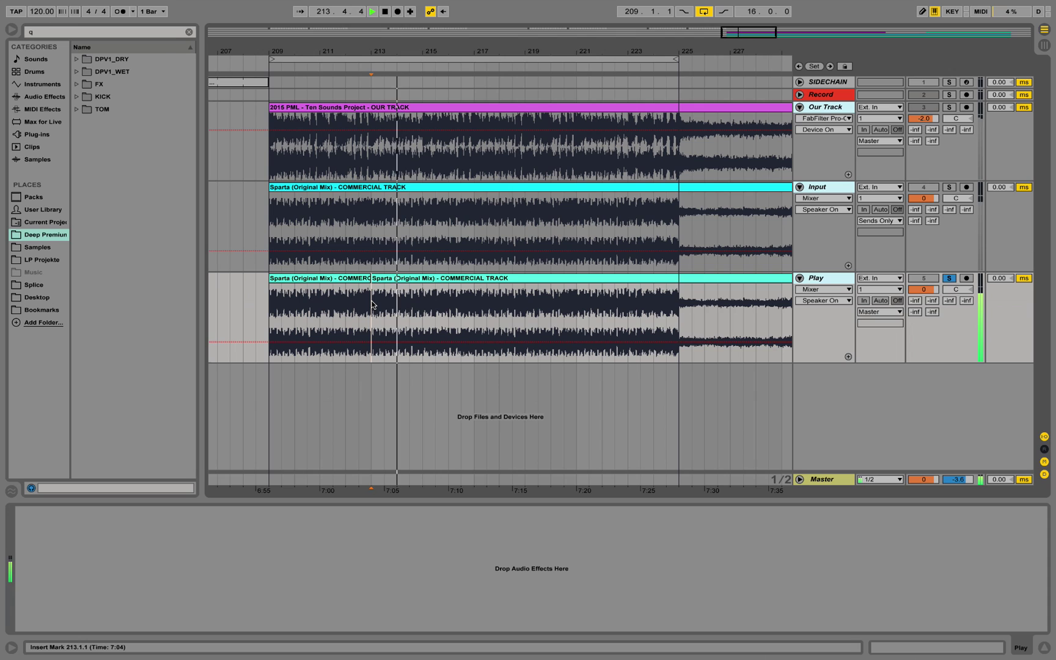
key("space")
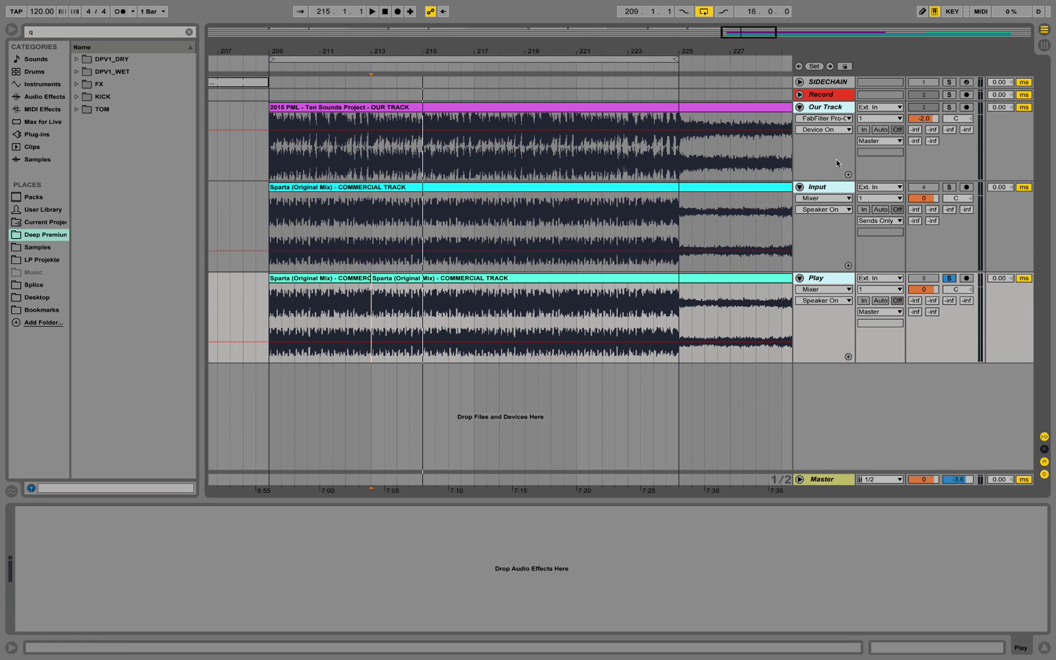
Solo Our Track instead and play it alone from bar 213, then stop.
left_click(950, 108)
left_click(370, 165)
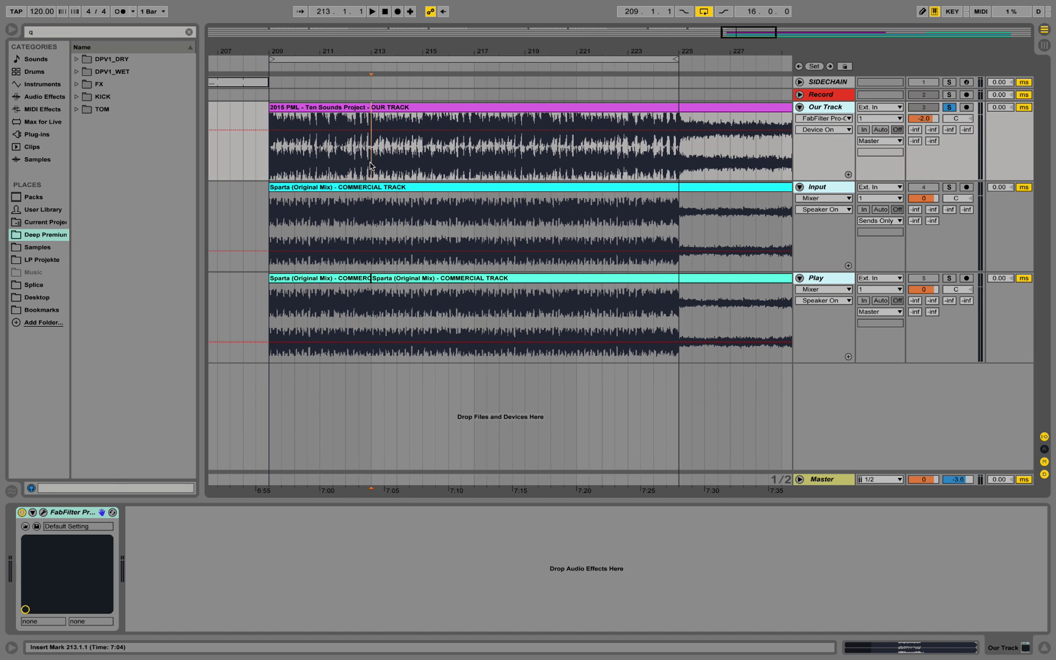
key("space")
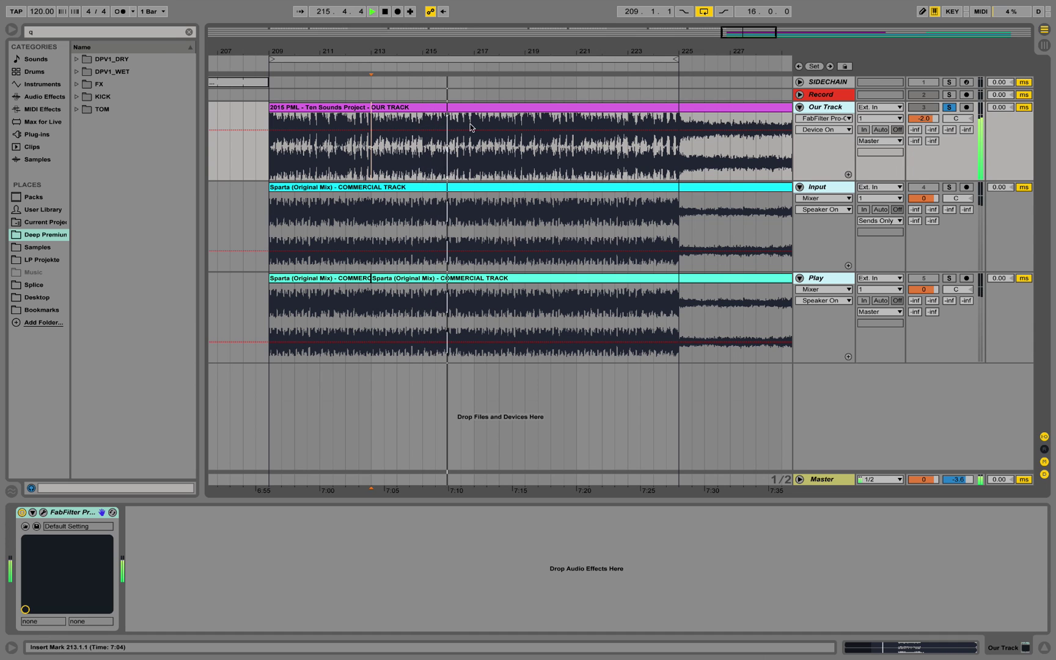
key("space")
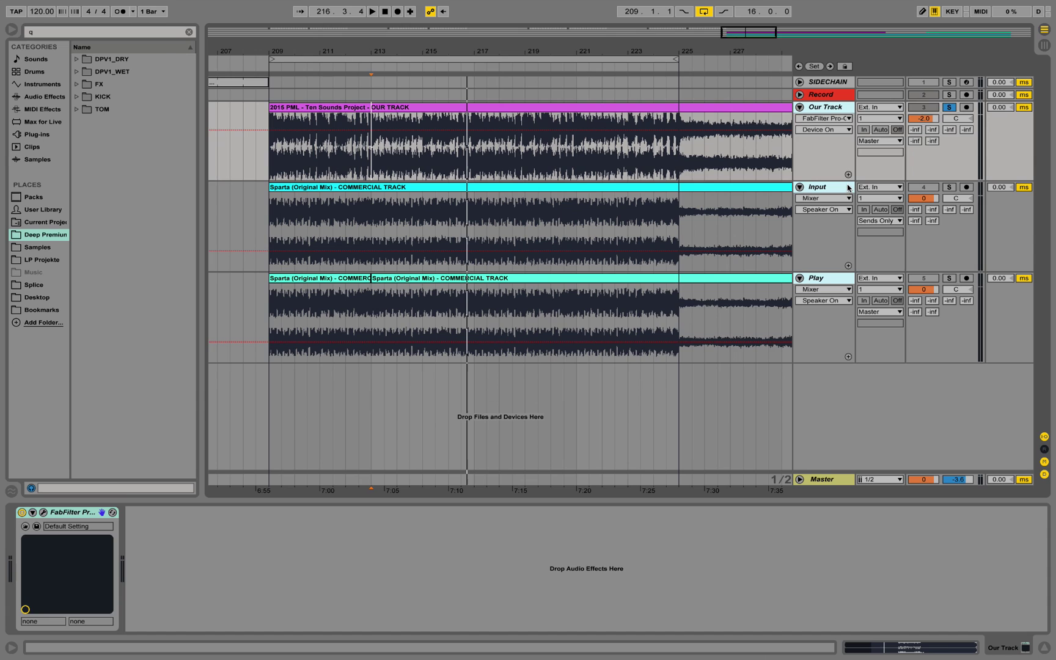
Inspect the Play, Input and Our Track devices, checking Our Track's Pro-Q 2 editor.
left_click(843, 280)
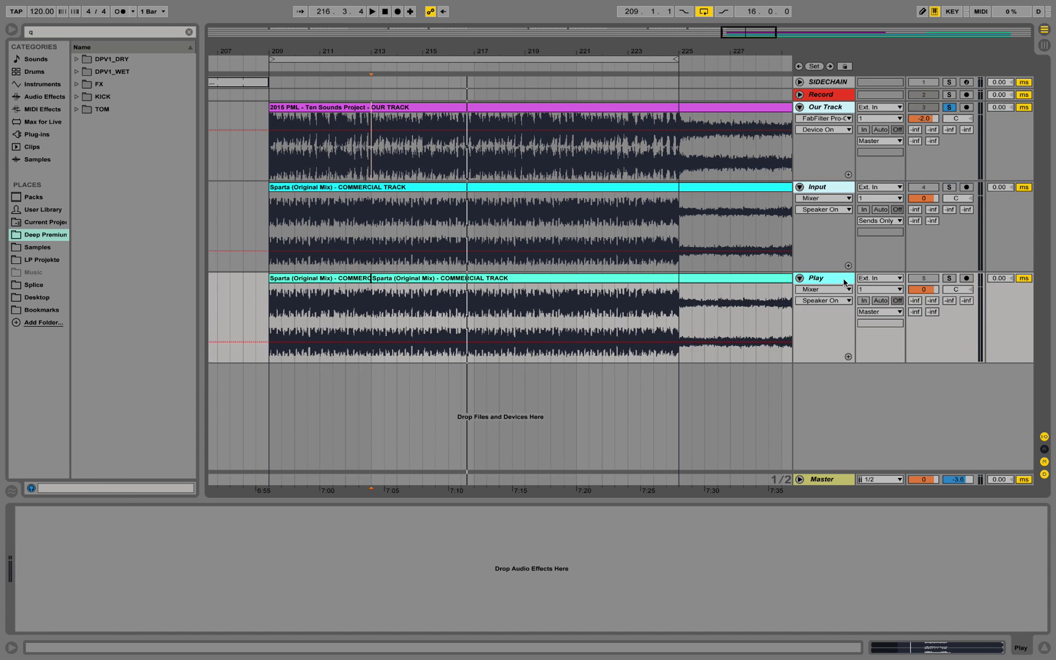
left_click(835, 188)
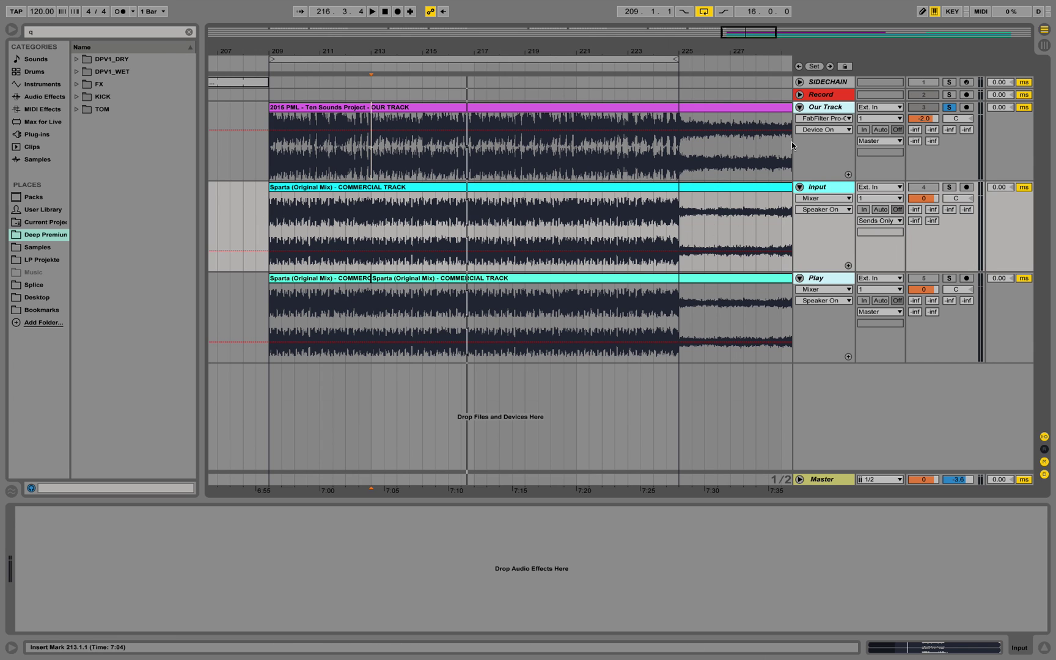
left_click(825, 112)
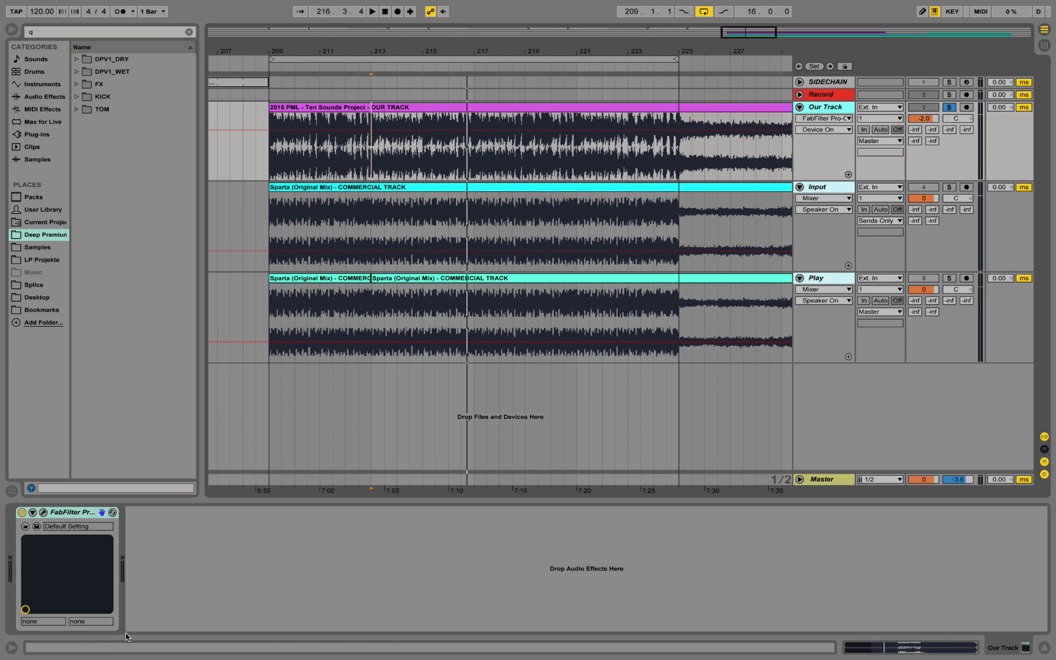
left_click(43, 512)
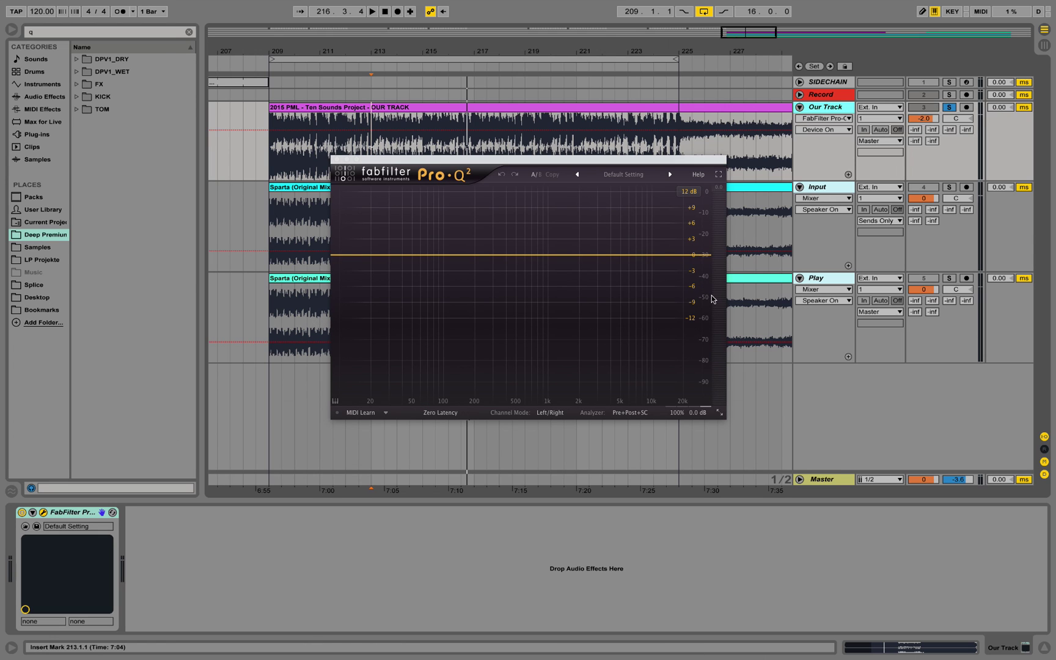
left_click(335, 160)
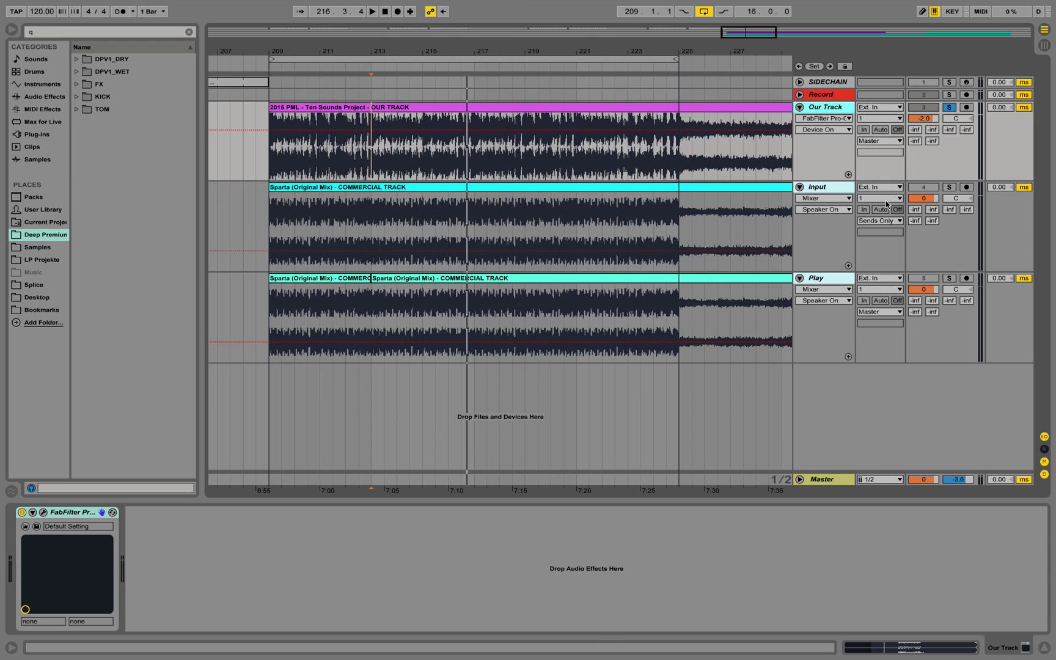
Route the Input track to Our Track's Stereo Side Chain-FabFilter Pro-Q 2 and reopen Pro-Q 2.
left_click(893, 220)
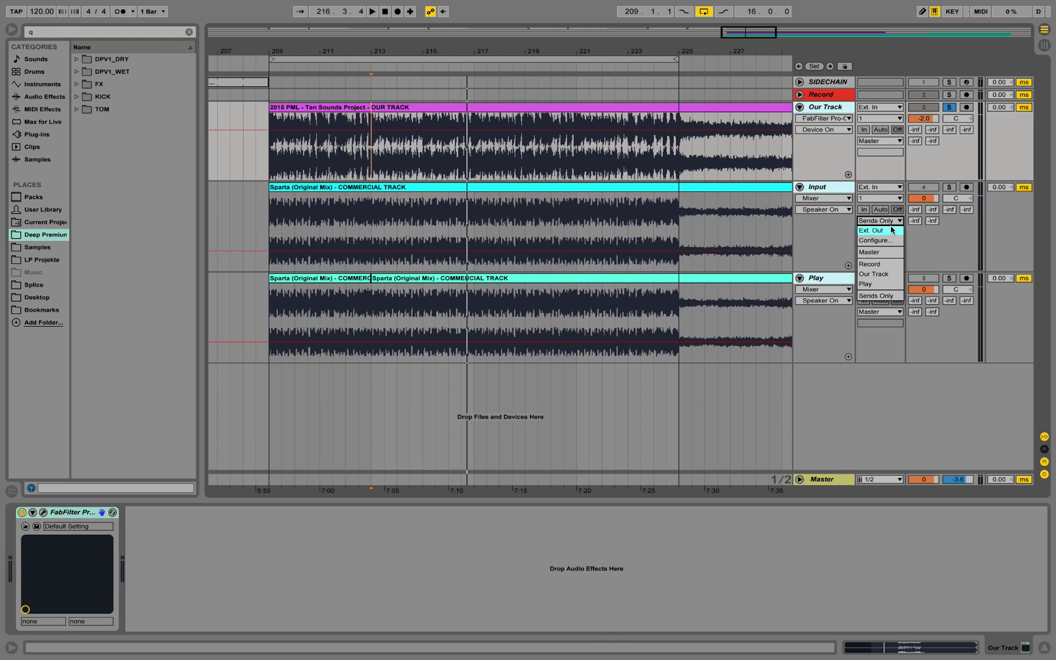
left_click(882, 279)
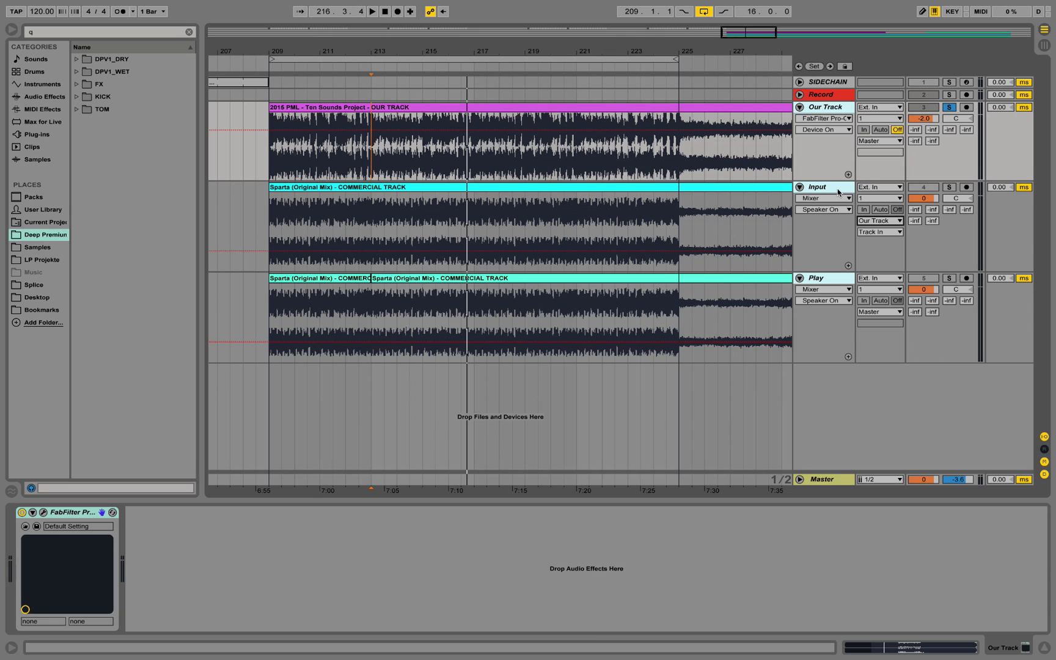
left_click(878, 233)
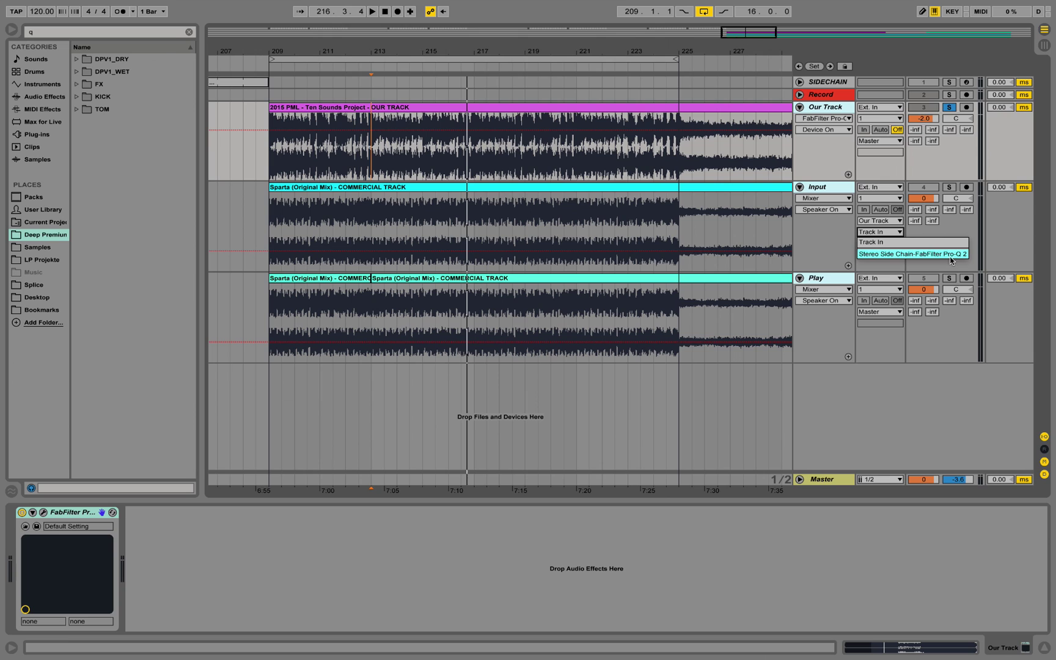
left_click(960, 256)
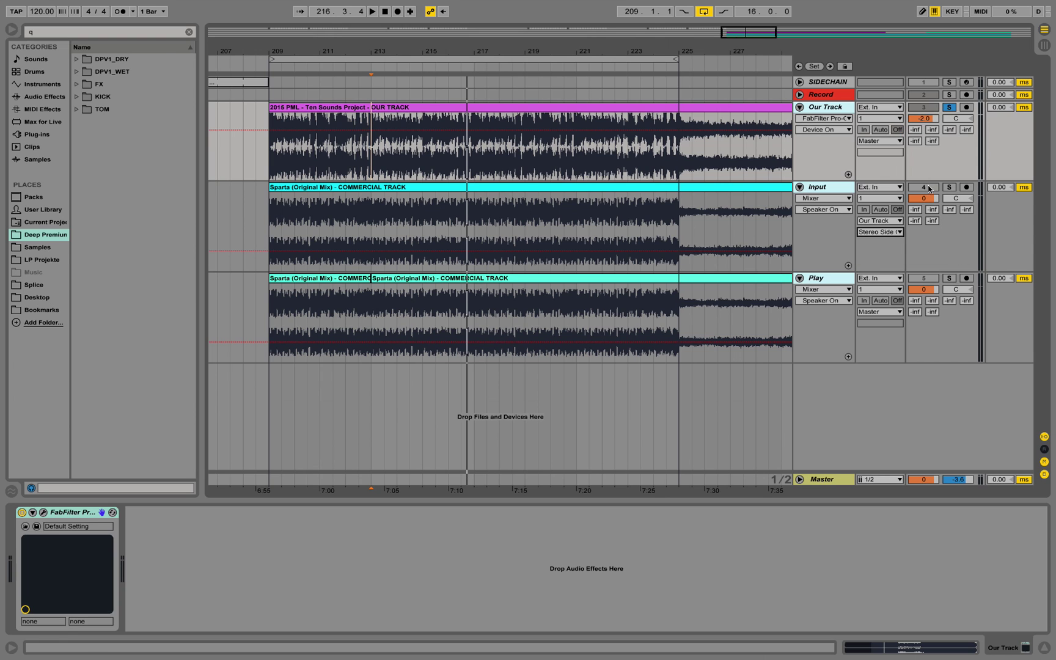
left_click(44, 512)
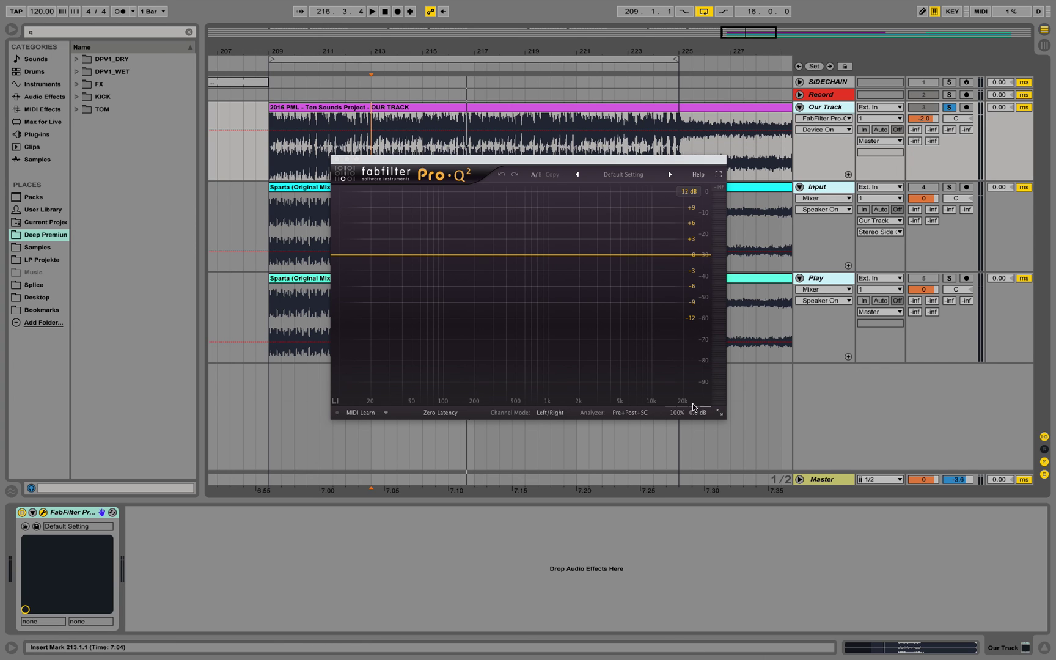
Bring up Pro-Q 2's analyzer settings panel and read the EQ Match help.
mouse_move(630, 419)
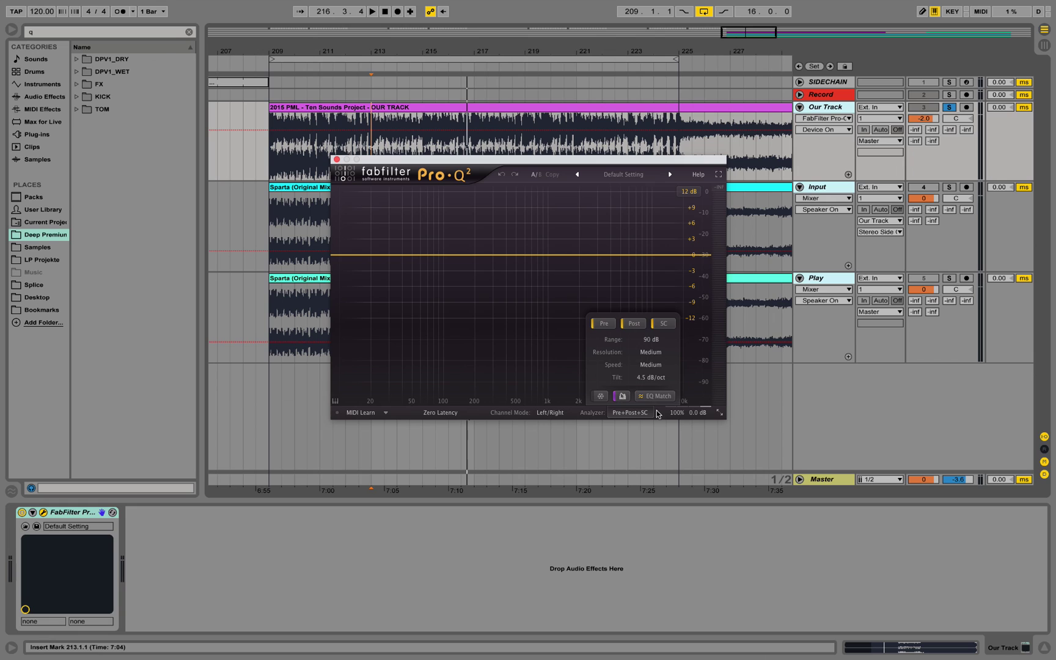
mouse_move(653, 401)
Start EQ Match and play Our Track from its clip start so both signals are analysed.
left_click(651, 396)
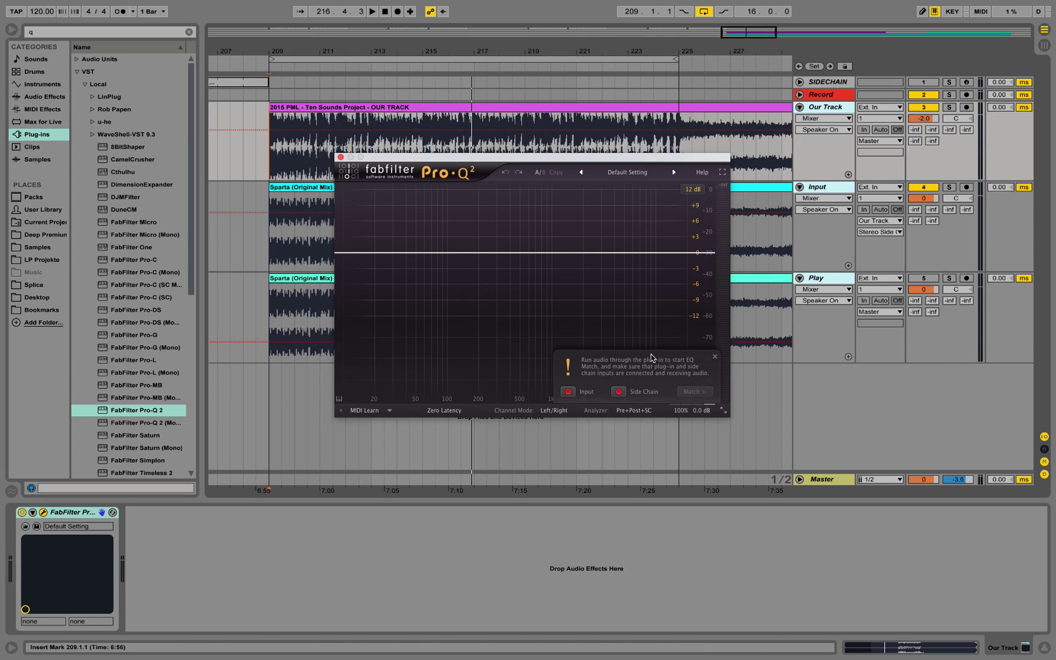
left_click(269, 119)
key("space")
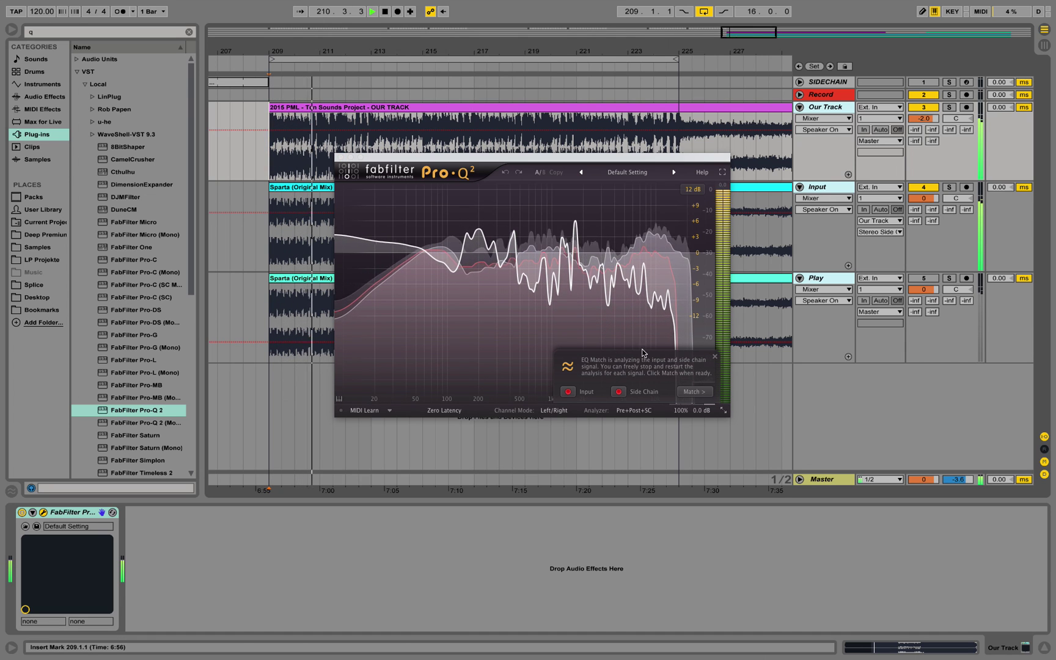
key("space")
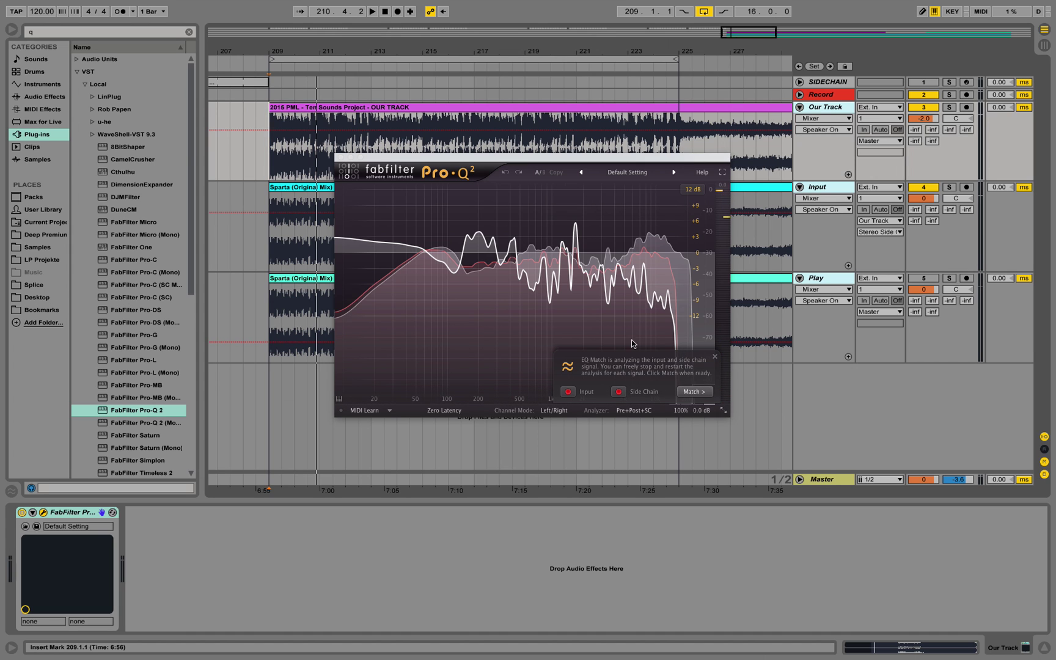
key("space")
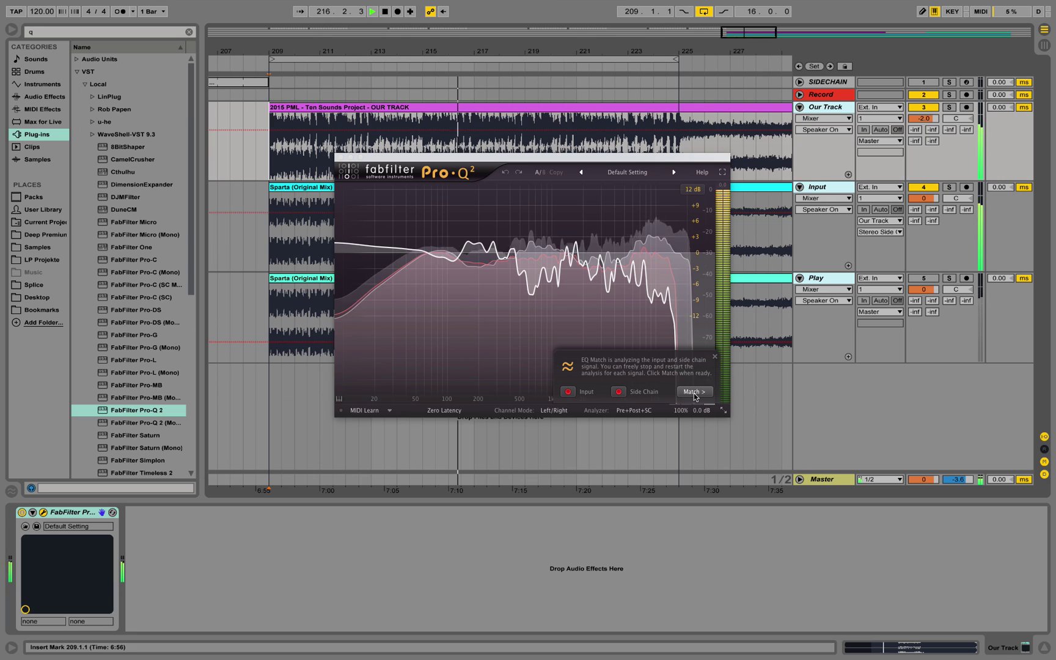
Fit a 9-band matching EQ to the difference curve and audition the result.
key("space")
mouse_move(694, 397)
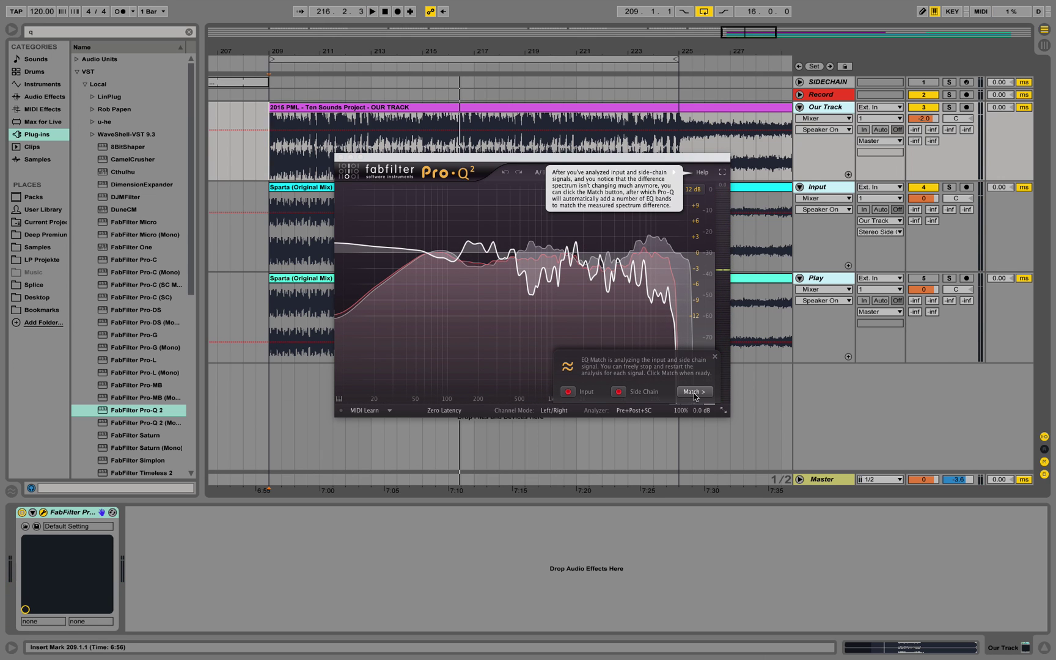
left_click(694, 392)
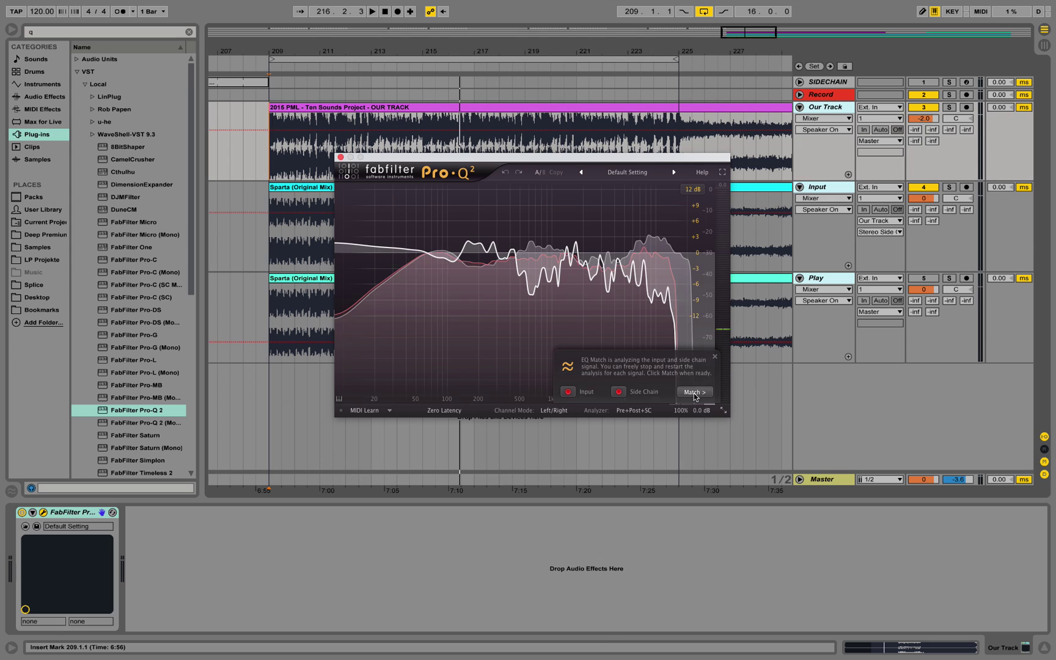
key("space")
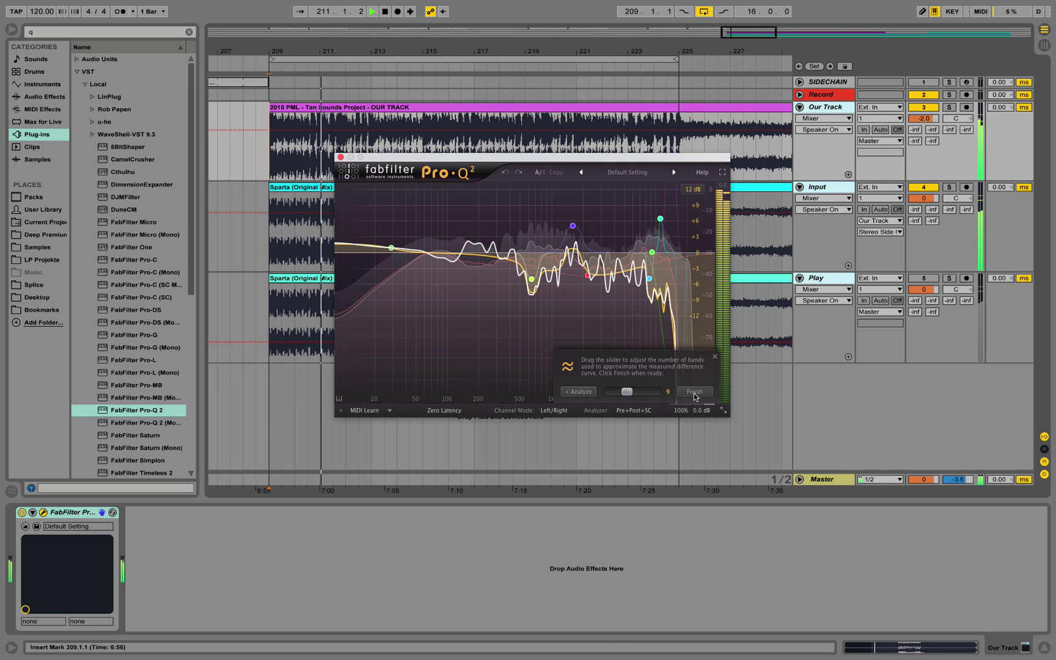
key("space")
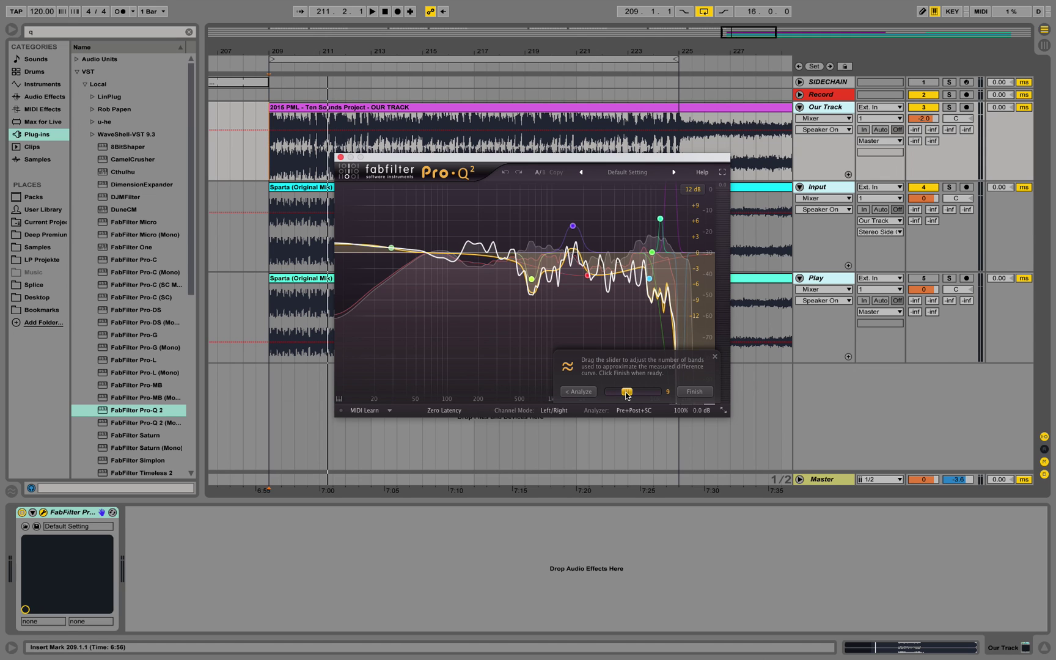
Raise the match band count to 21, then settle on 20 bands while auditioning.
left_click_drag(629, 396, 651, 397)
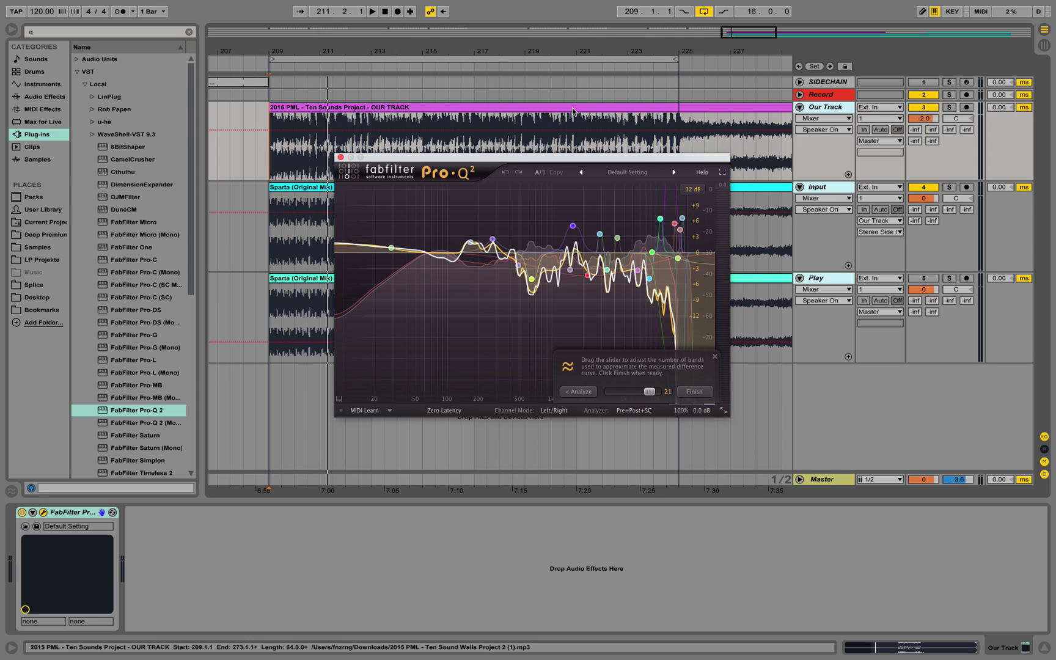
key("space")
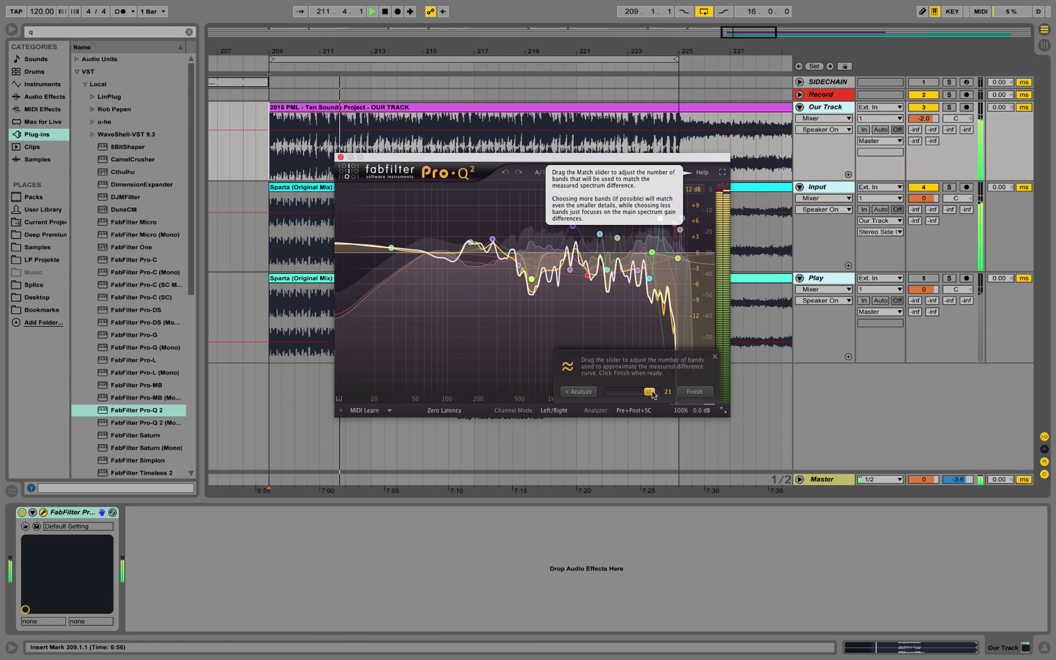
left_click_drag(651, 392, 649, 392)
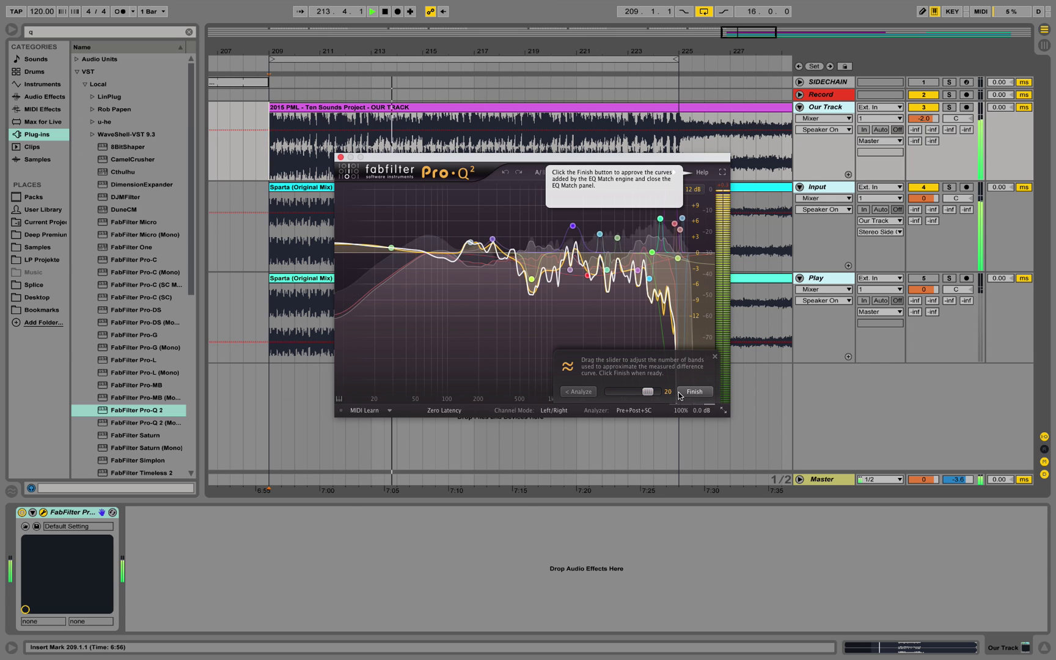
key("space")
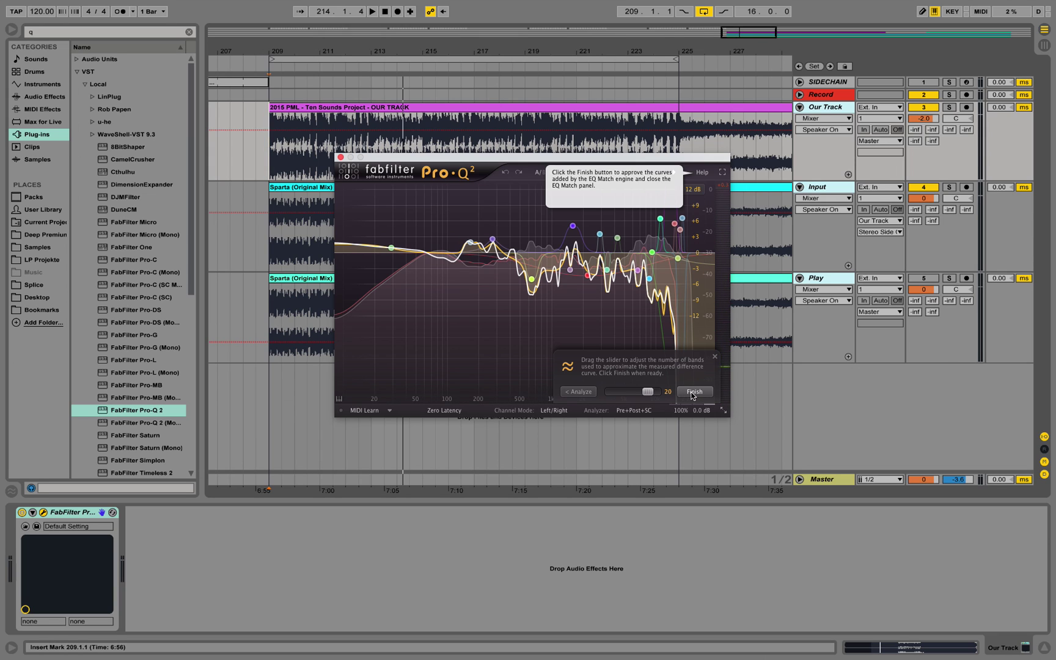
Finish EQ Match, keeping the 20 matched bands on Pro-Q 2's curve.
left_click(692, 395)
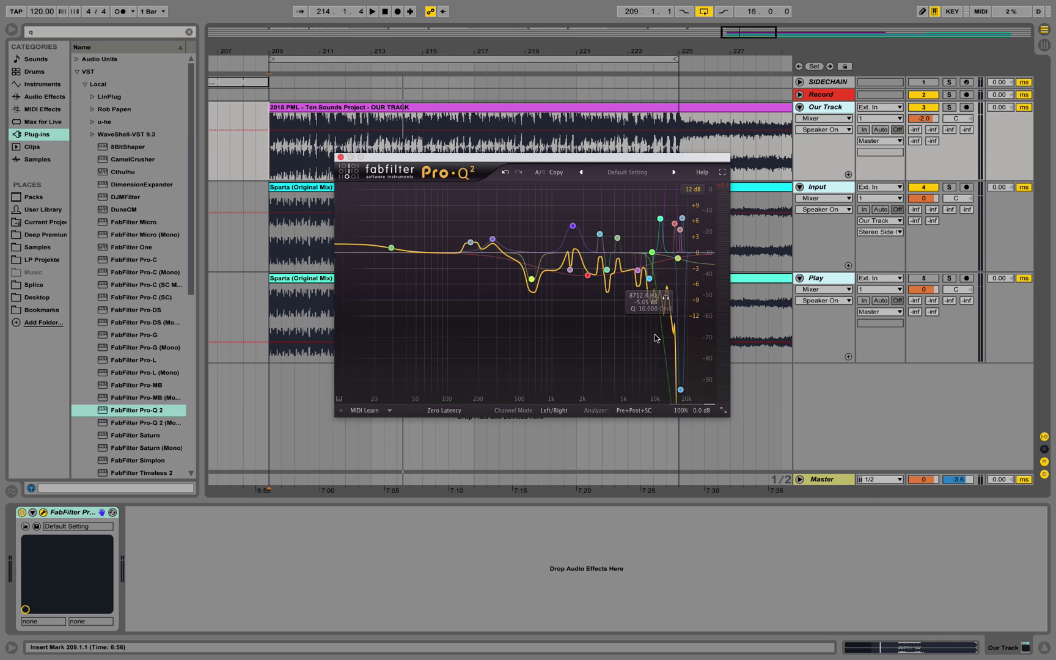
mouse_move(678, 414)
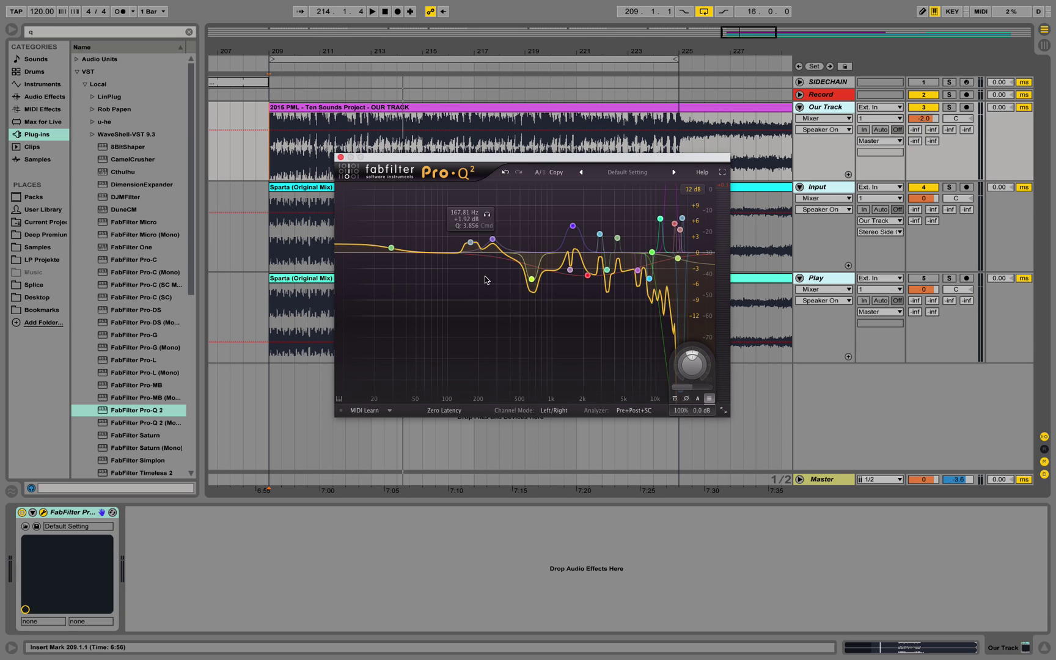
Lower Pro-Q 2's gain scale to 62% while auditioning the playback.
left_click_drag(681, 410, 664, 467)
key("space")
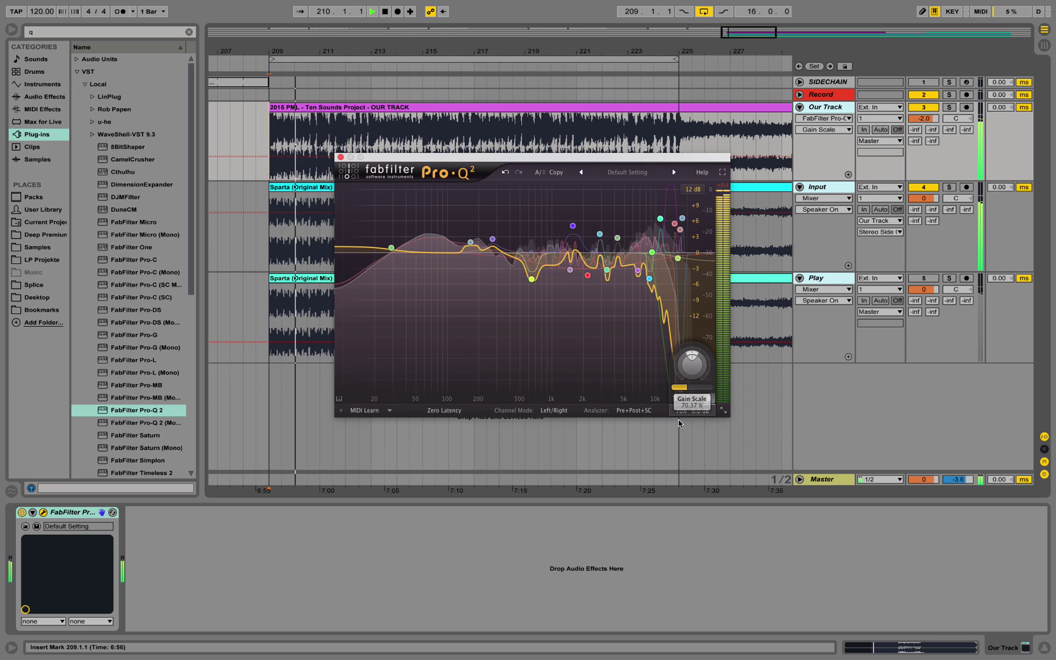
left_click_drag(679, 418, 641, 433)
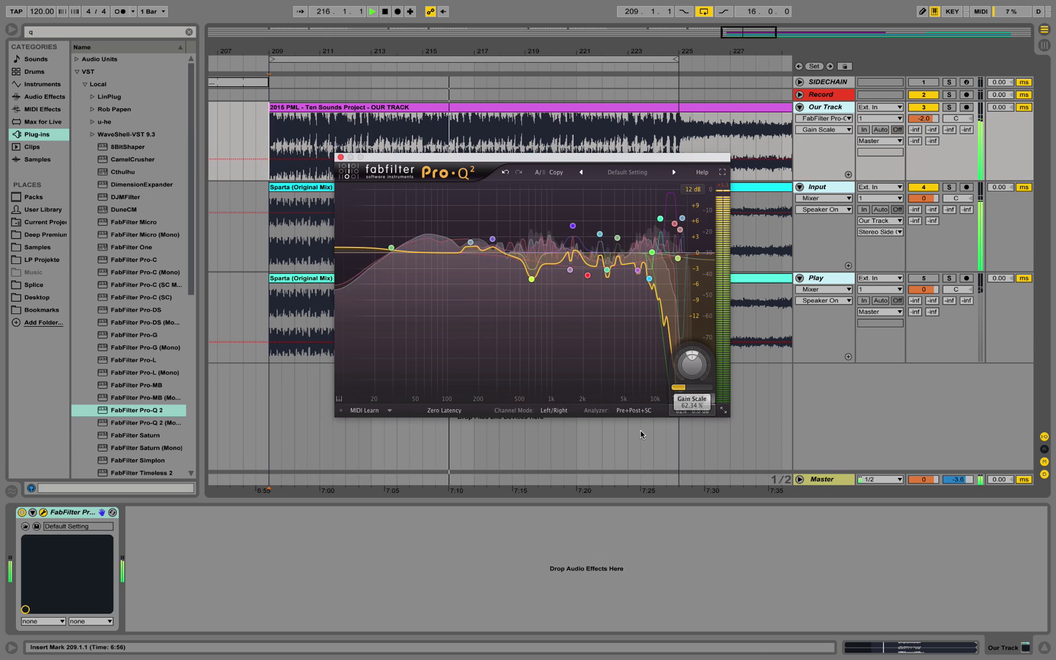
left_click(633, 410)
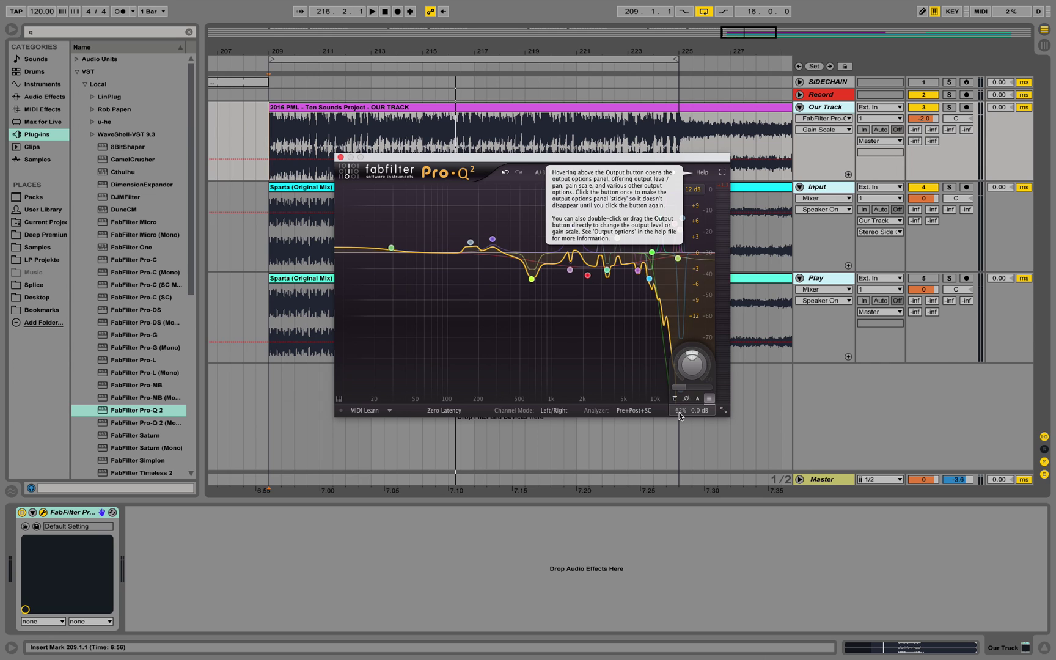
Raise Pro-Q 2's gain scale to 93% to deepen the matched bands.
mouse_move(675, 416)
left_mouse_down()
mouse_move(677, 449)
mouse_move(674, 381)
mouse_move(674, 420)
left_mouse_up()
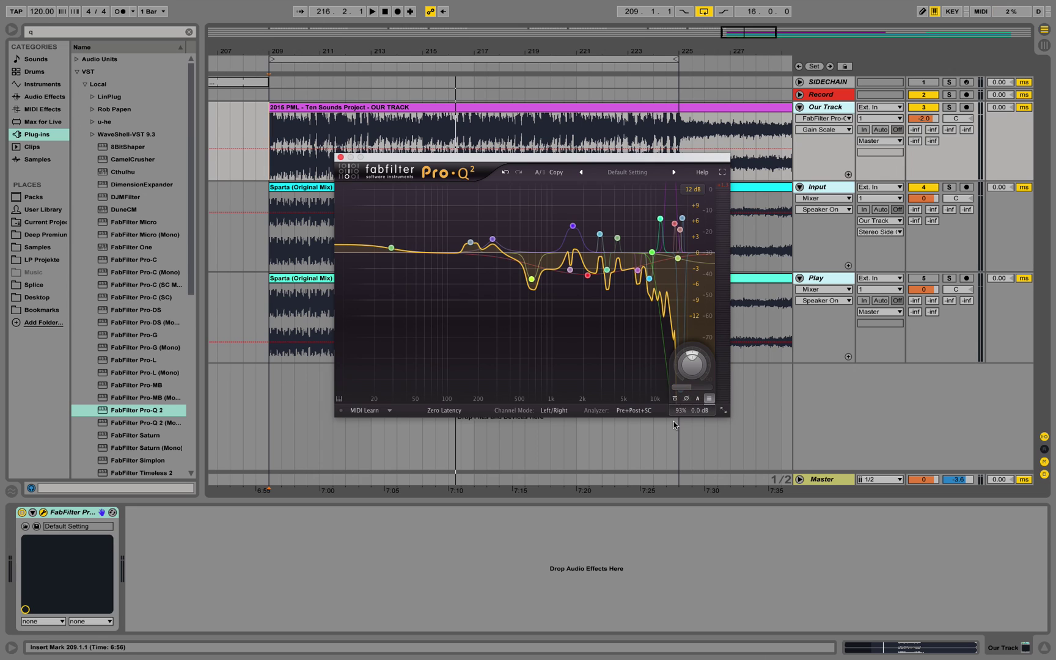